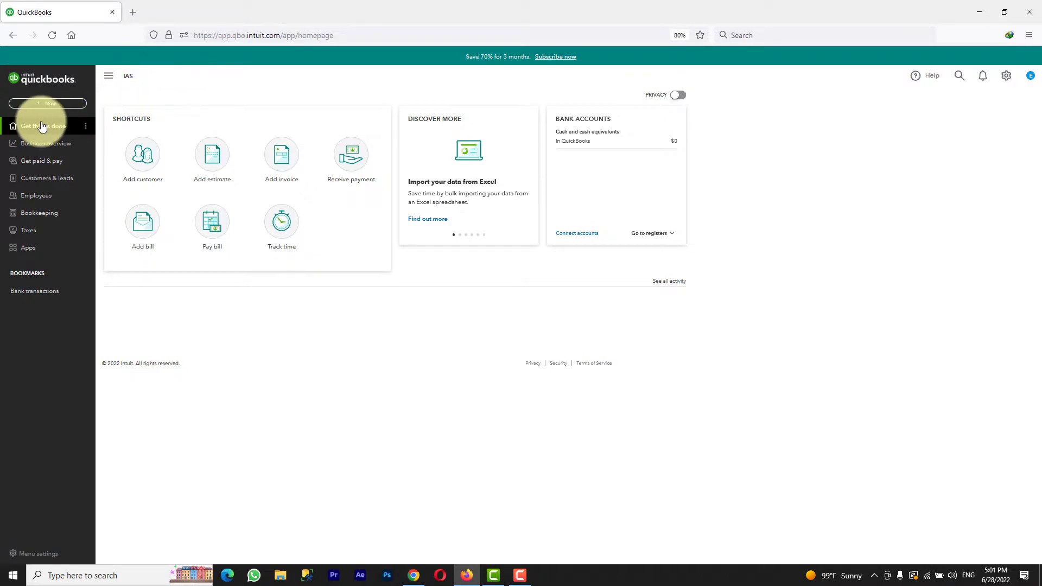
# - Browse Customers & leads and view a customer's transaction options
pyautogui.click(34, 179)
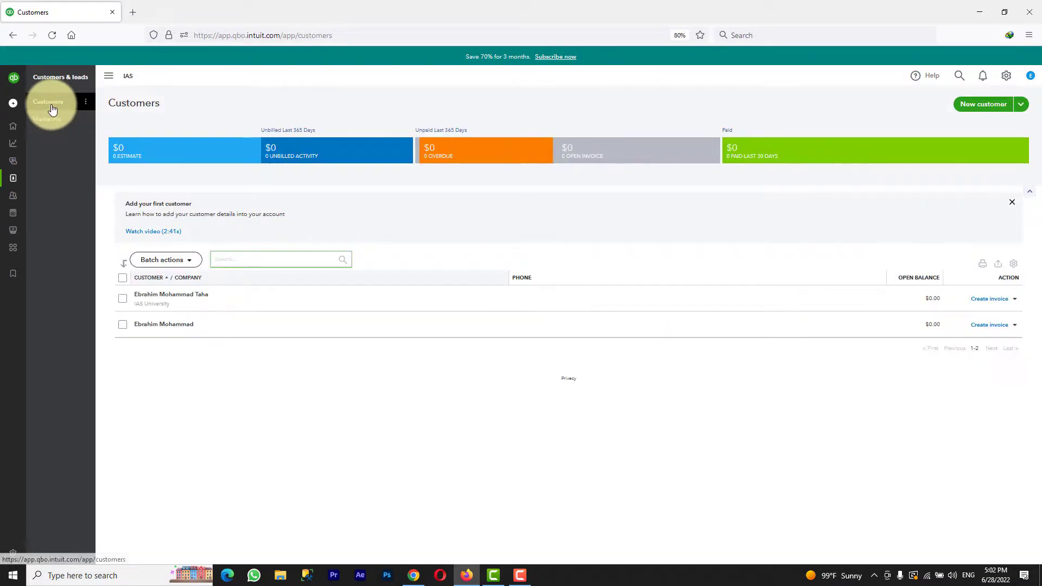
pyautogui.click(187, 299)
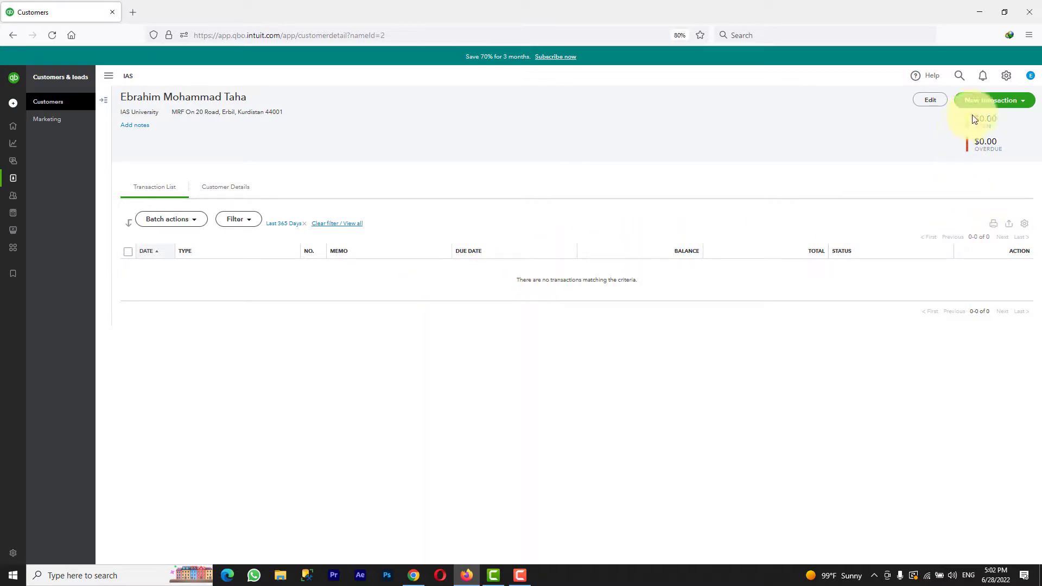
pyautogui.click(1029, 101)
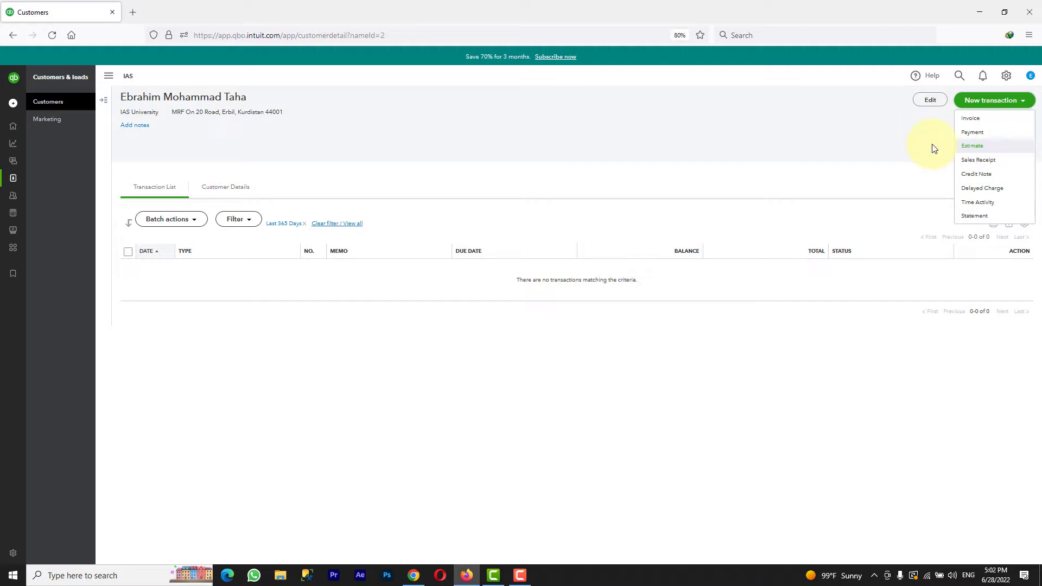
# - Return home and start a new estimate from the + New menu
pyautogui.click(13, 127)
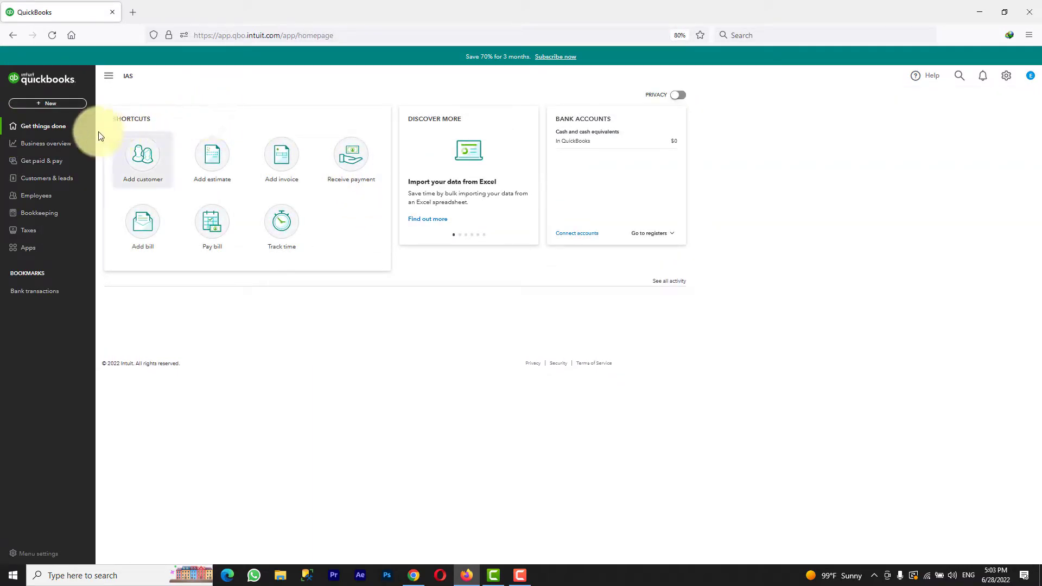
pyautogui.click(42, 108)
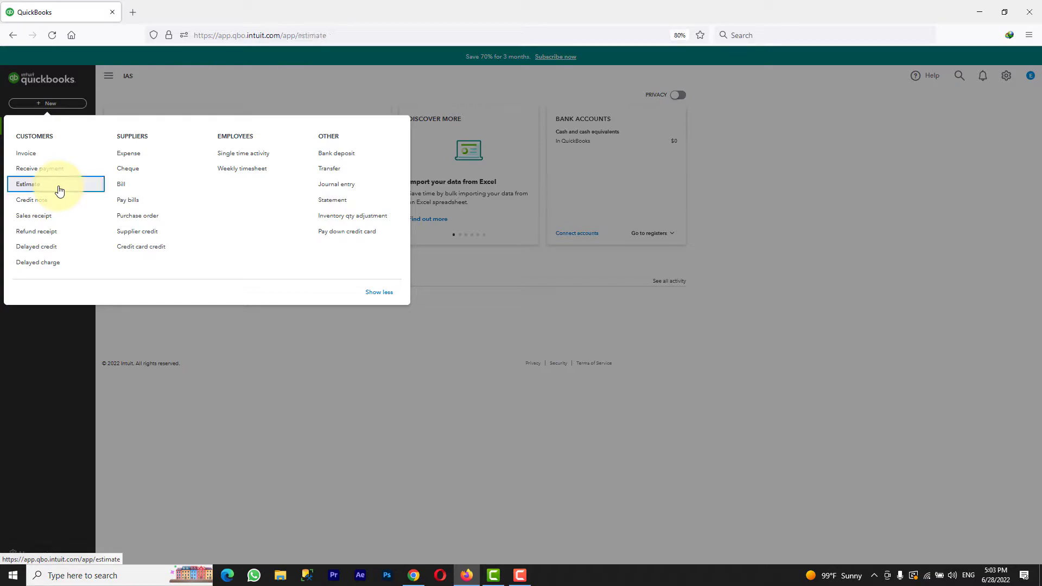
pyautogui.click(24, 188)
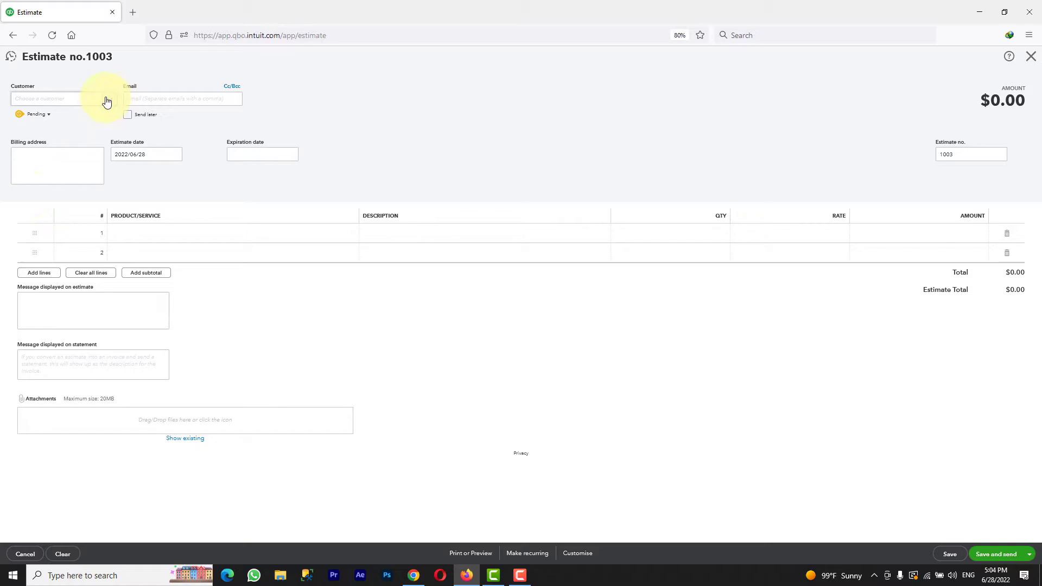
# - Assign IAS University as the estimate's customer and open the estimate status options
pyautogui.click(107, 102)
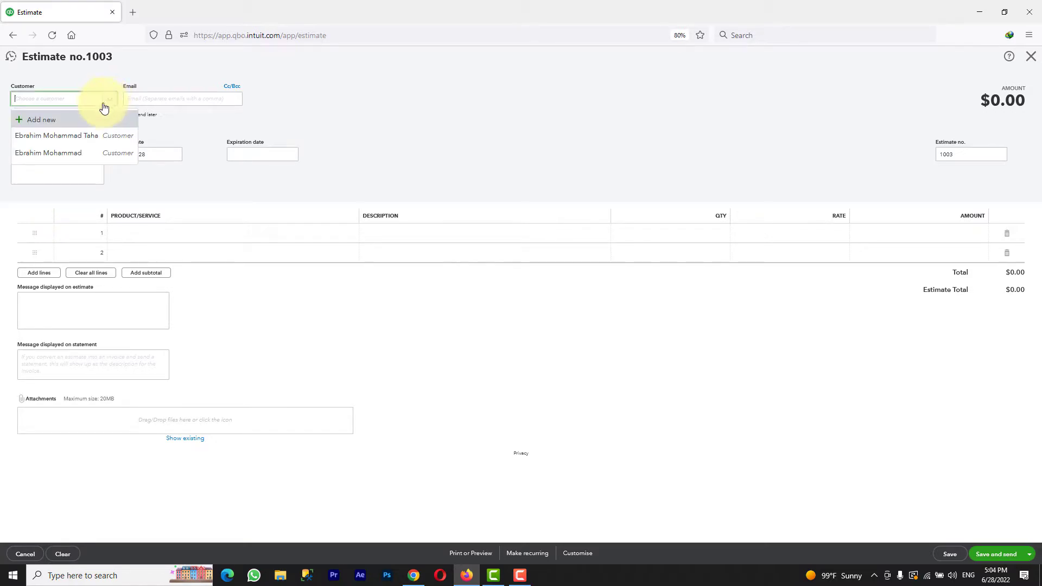
pyautogui.click(81, 138)
pyautogui.click(163, 99)
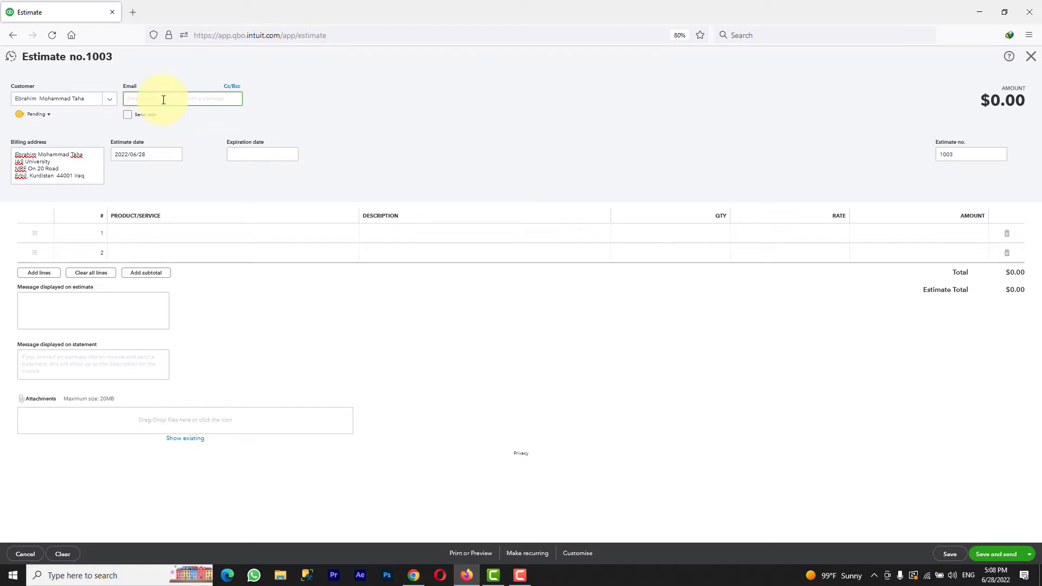
pyautogui.click(49, 116)
pyautogui.click(106, 121)
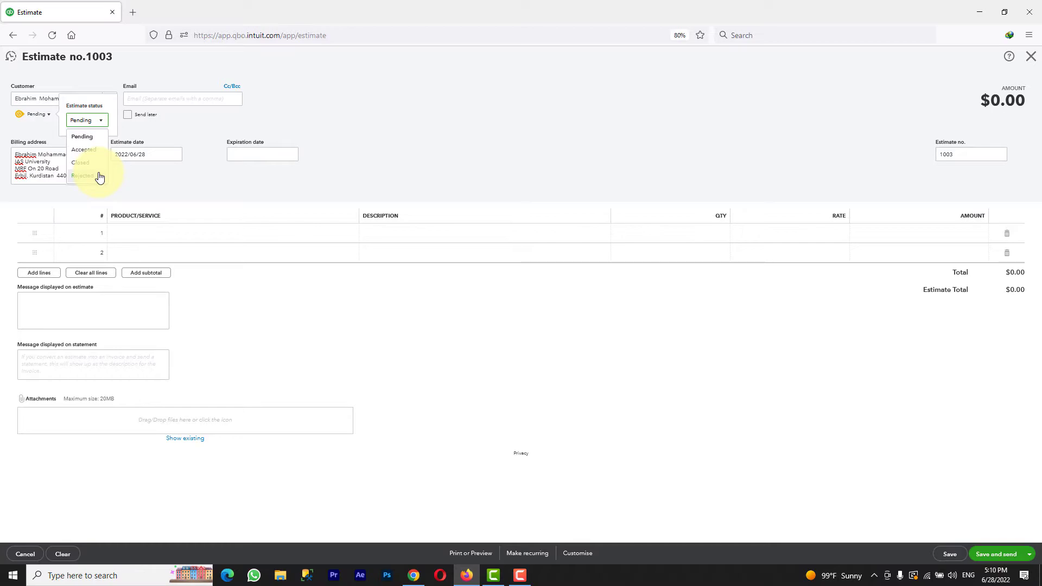
# - Leave the status as Pending and set the estimate date to 2022/06/28
pyautogui.click(100, 176)
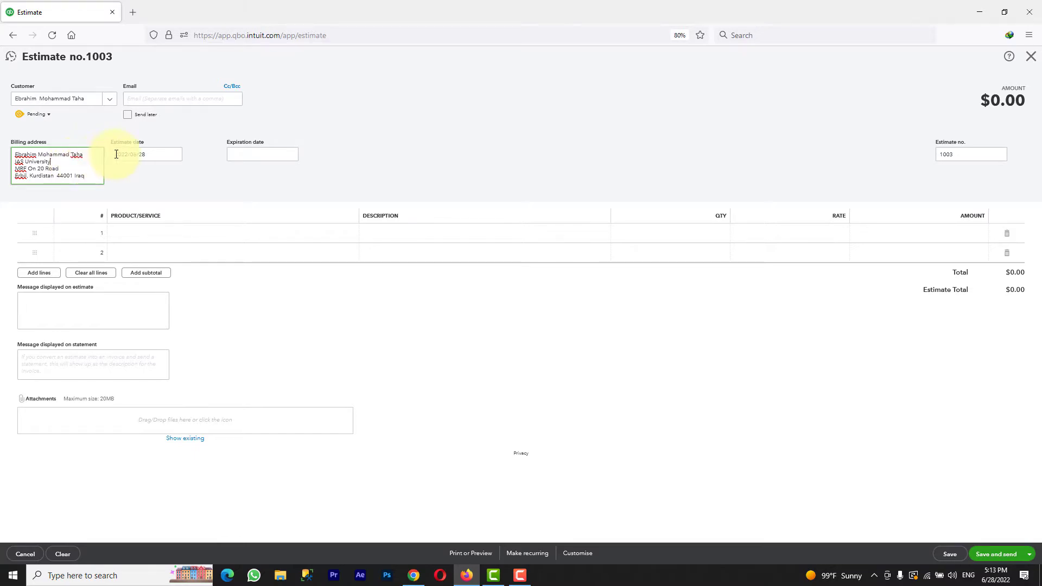
pyautogui.click(180, 156)
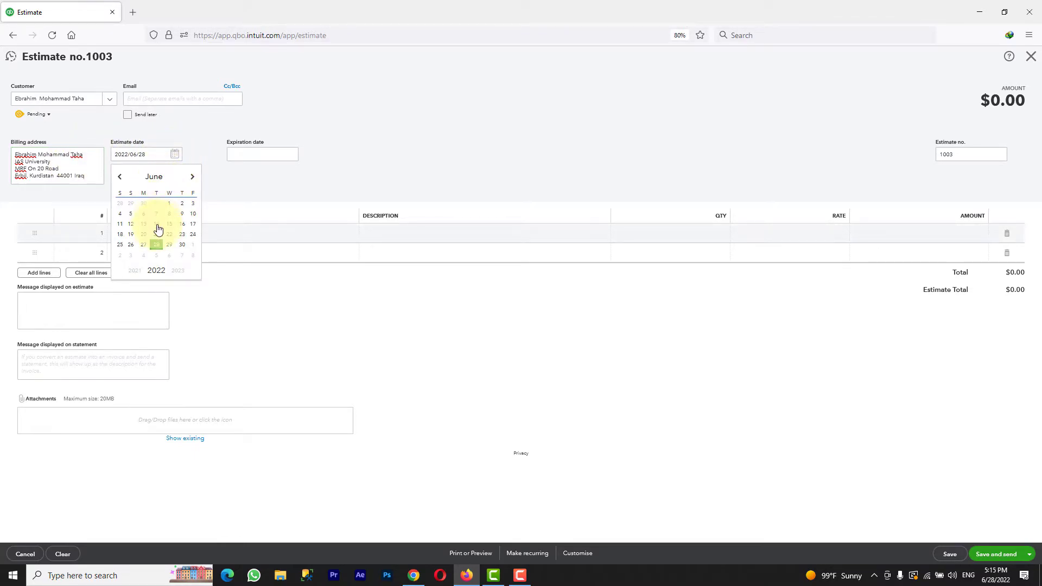
pyautogui.click(158, 245)
pyautogui.click(131, 234)
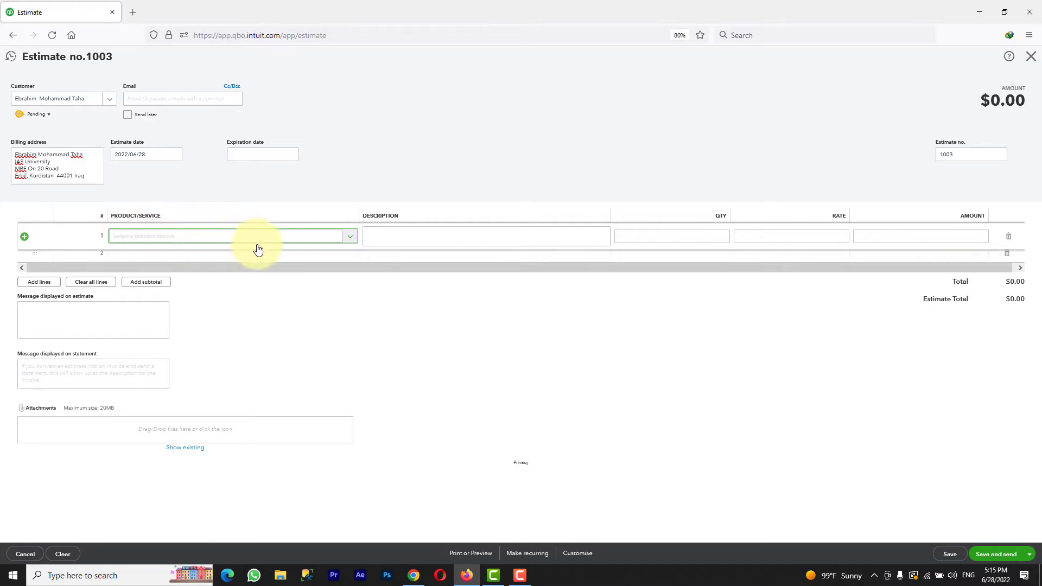
# - Add Iphone 13 on line 1 and Lenovo core i7 on line 2
pyautogui.click(352, 237)
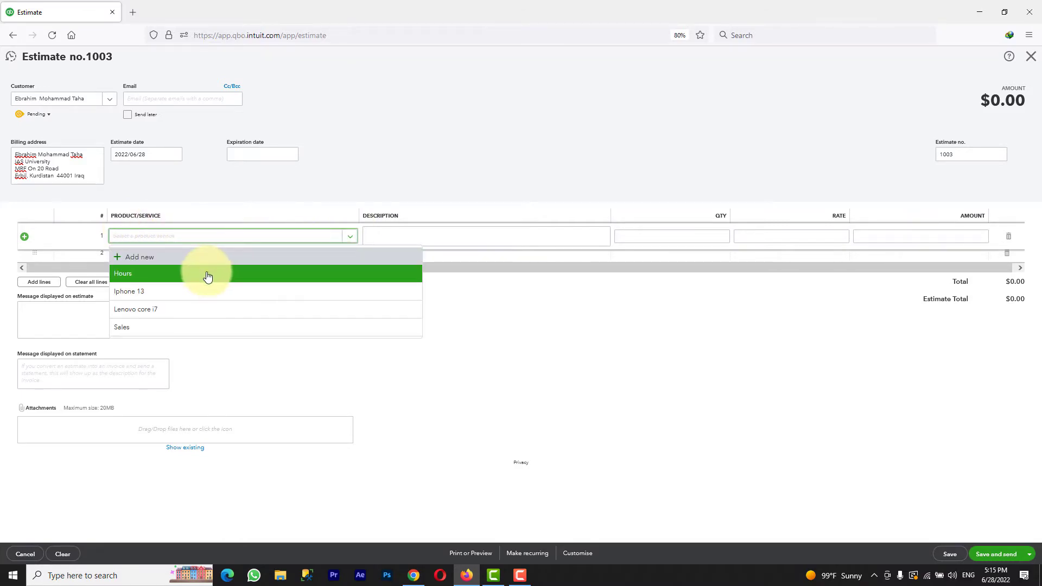
pyautogui.click(181, 292)
pyautogui.click(180, 254)
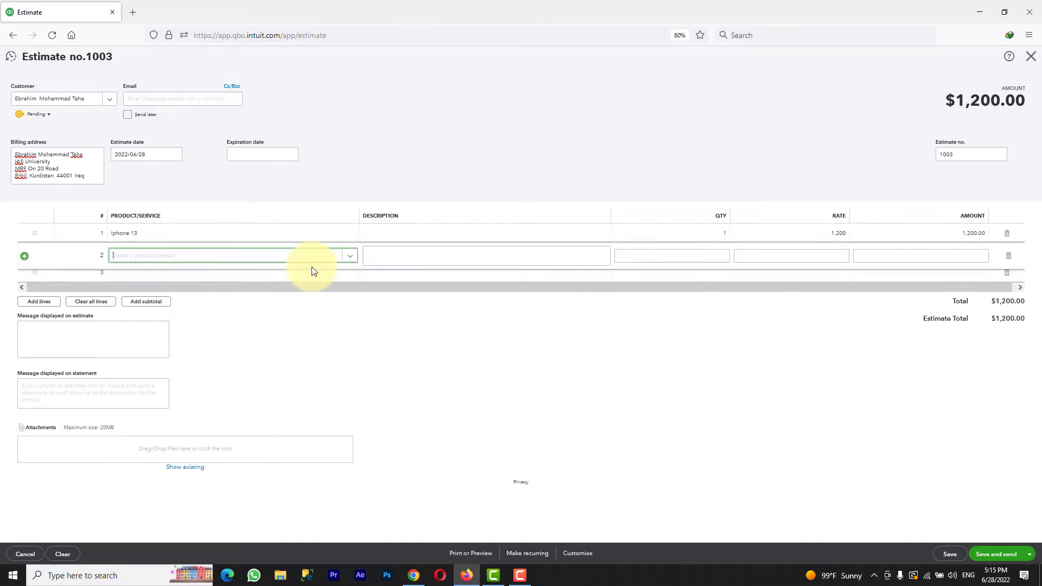
pyautogui.click(351, 256)
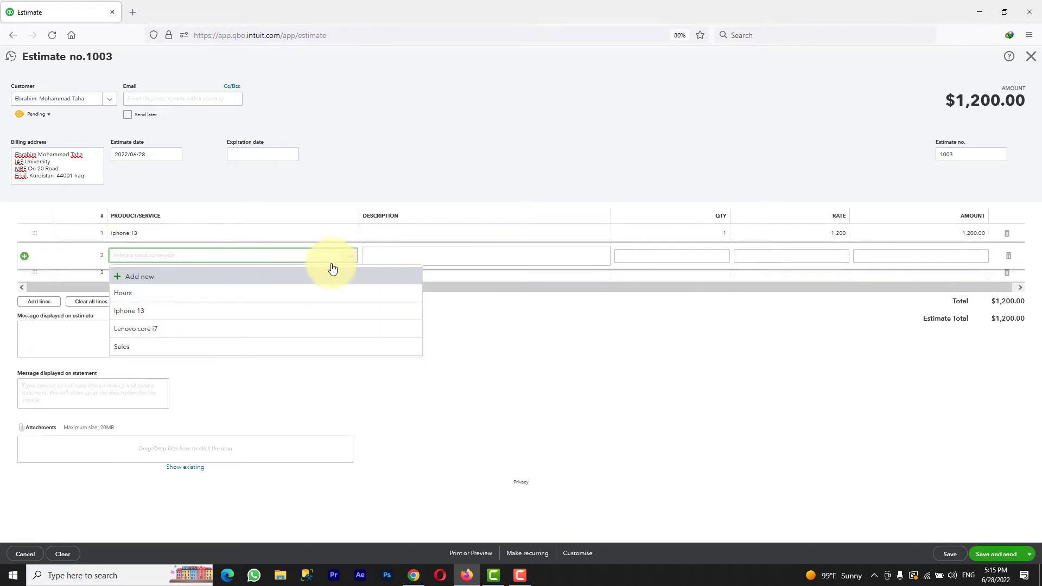
pyautogui.click(203, 328)
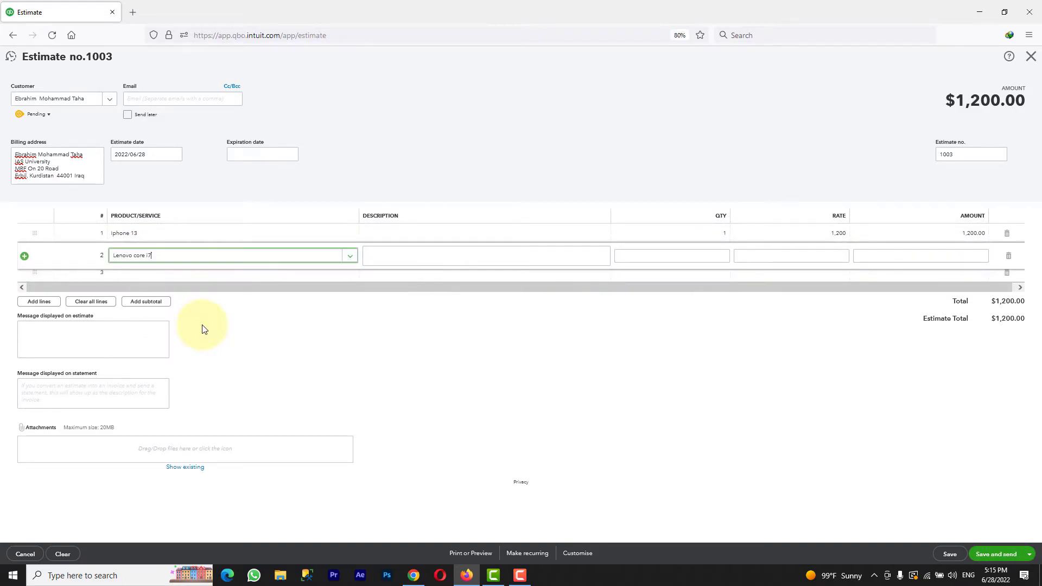
# - Set quantities to 20 Iphone 13 and 30 Lenovo core i7, totalling $57,000.00
pyautogui.click(449, 236)
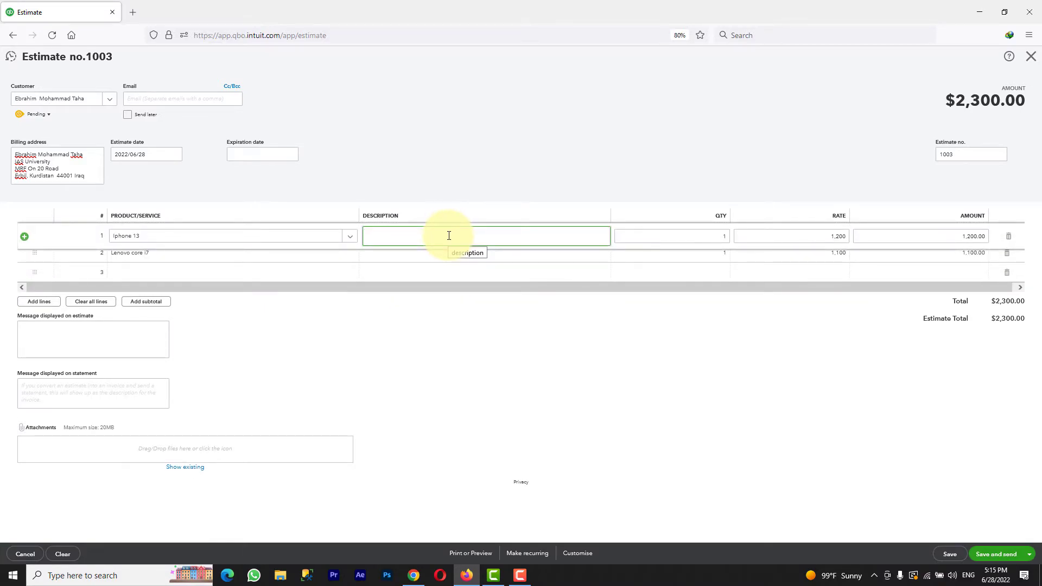
pyautogui.click(706, 236)
pyautogui.press('BackSpace')
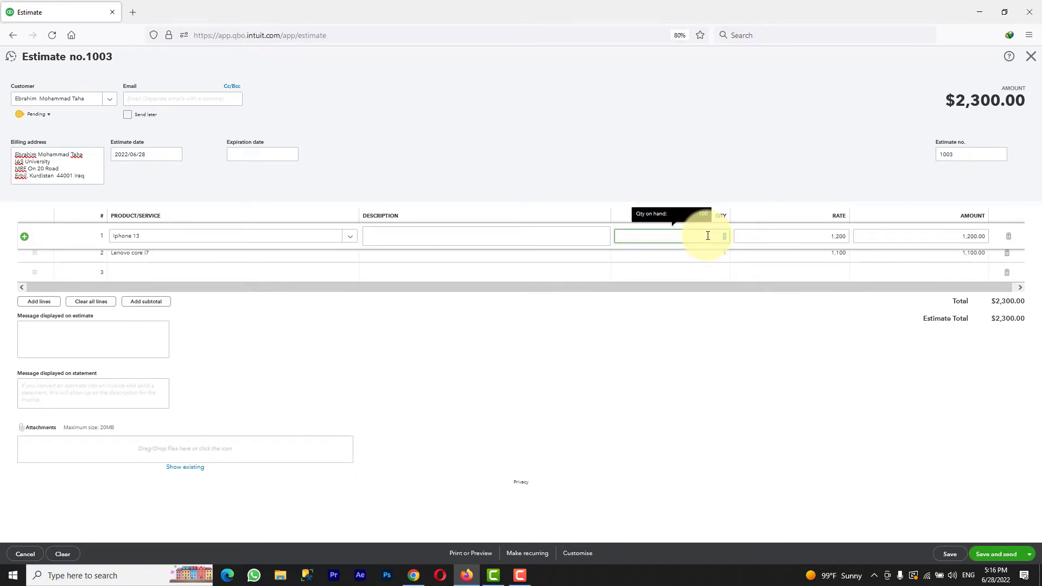
pyautogui.hotkey('ctrl', 'z')
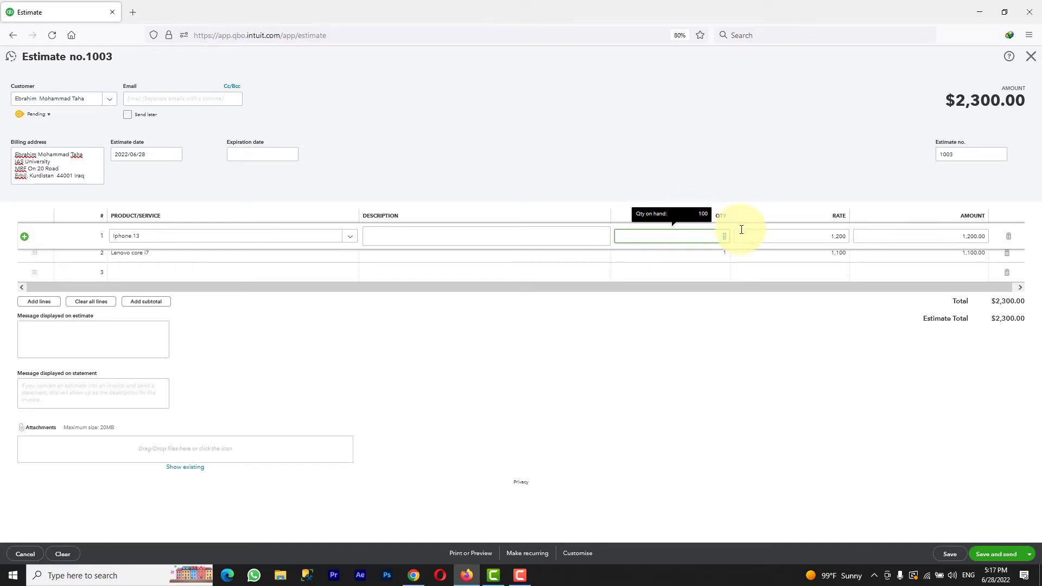
pyautogui.write('20')
pyautogui.click(718, 257)
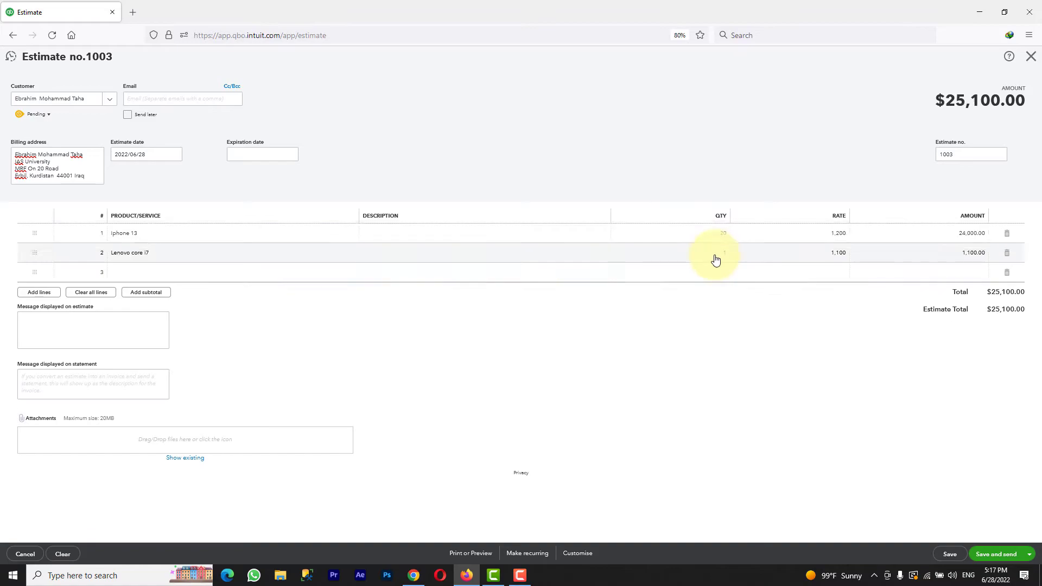
pyautogui.write('3')
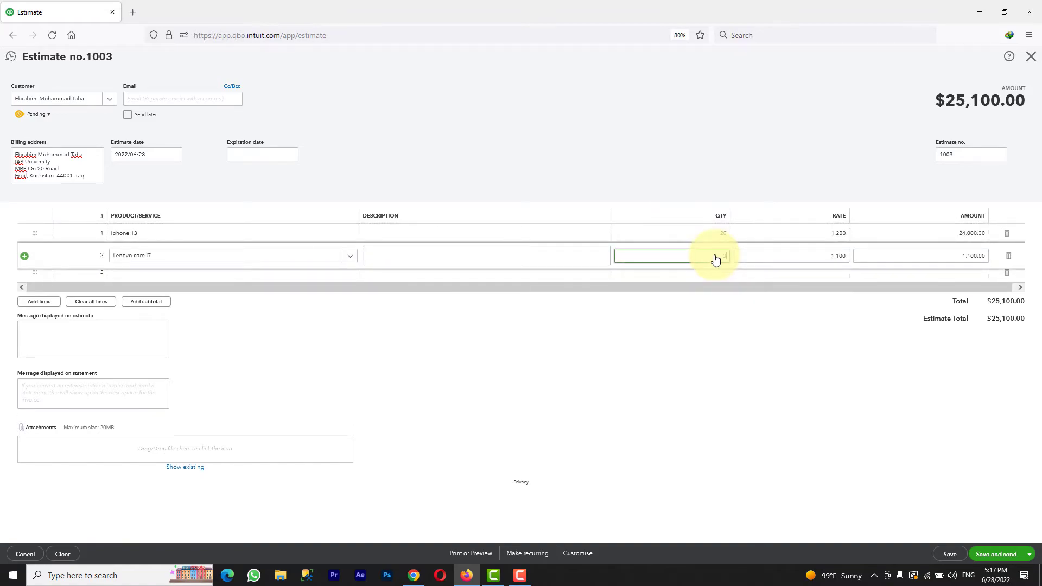
pyautogui.write('0')
pyautogui.click(803, 232)
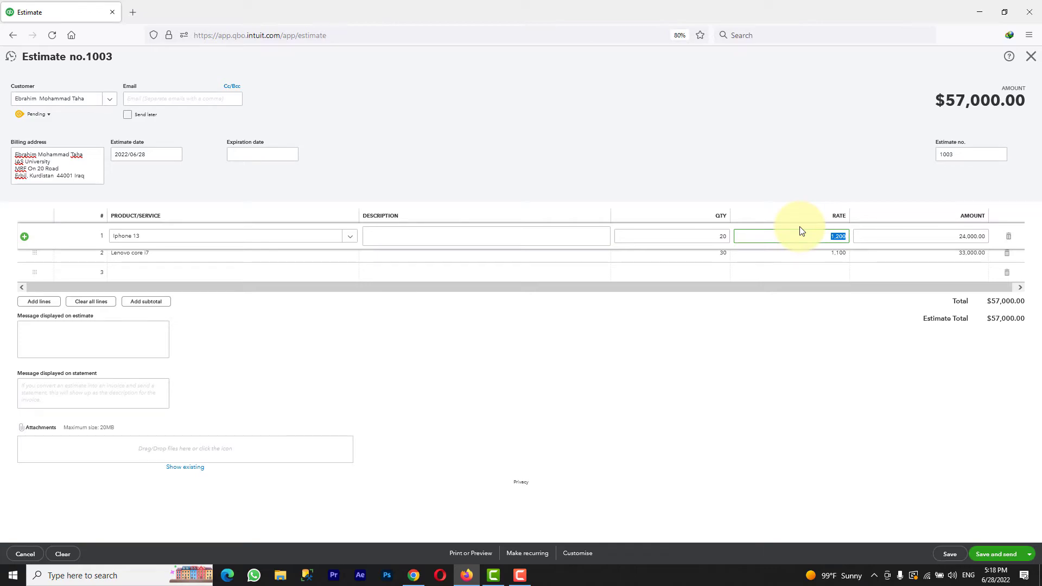
pyautogui.click(940, 233)
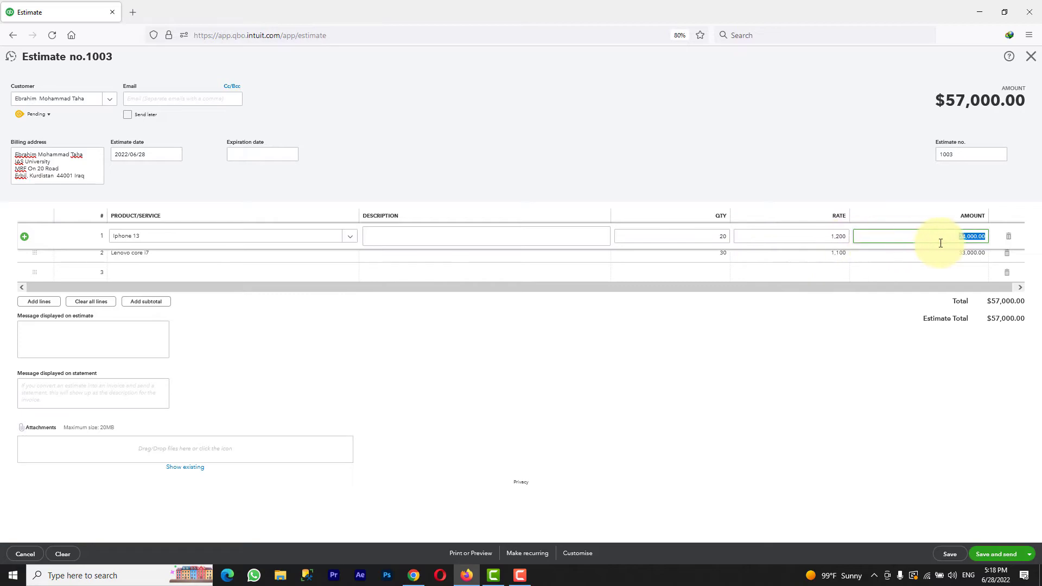
pyautogui.click(998, 374)
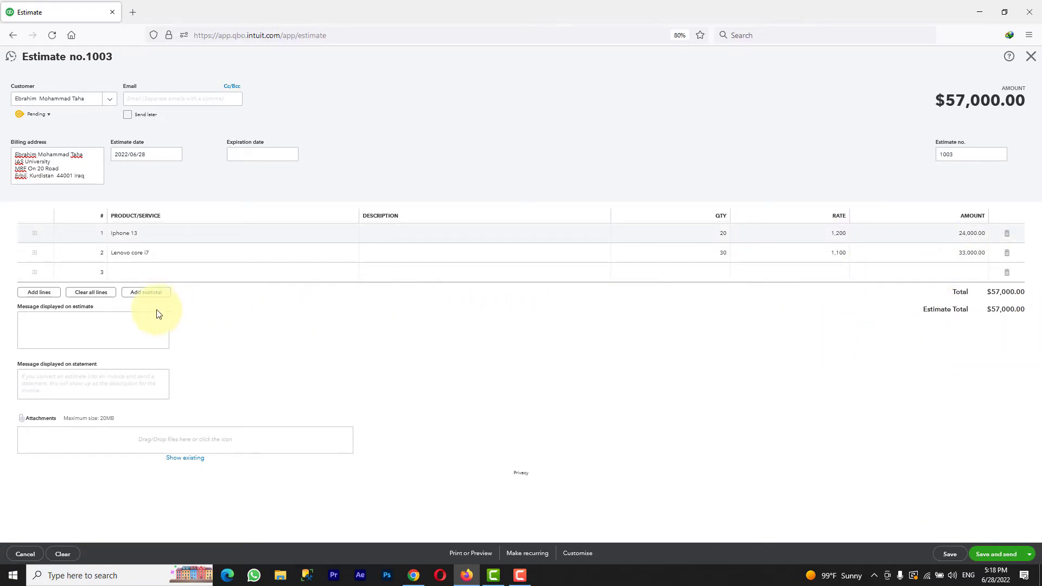
# - Enter the estimate message 'Make your first purchases and get 10 % discount'
pyautogui.click(138, 319)
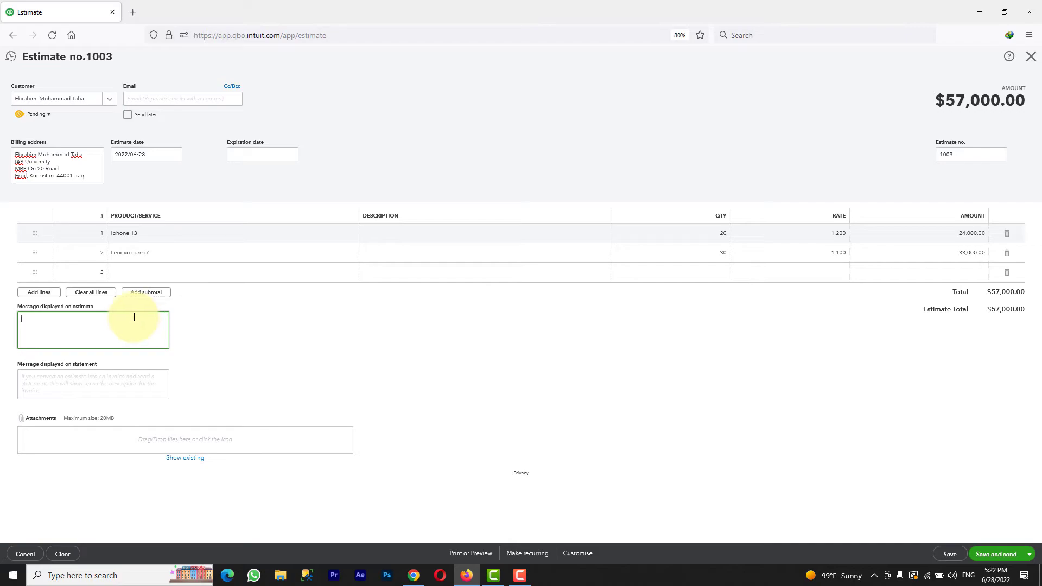
pyautogui.write('Make your first purchases and get 10 % discount')
pyautogui.click(998, 555)
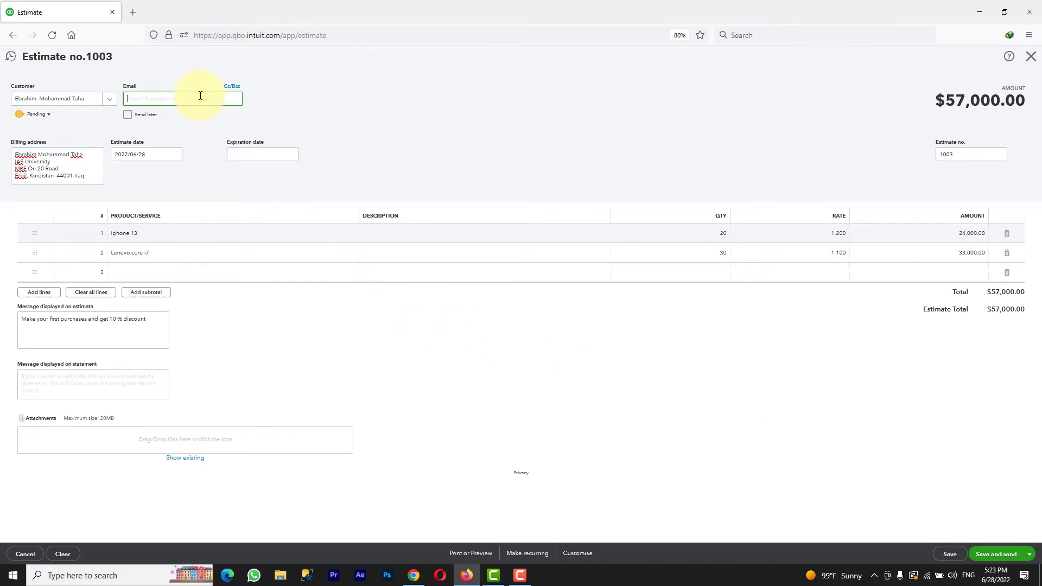
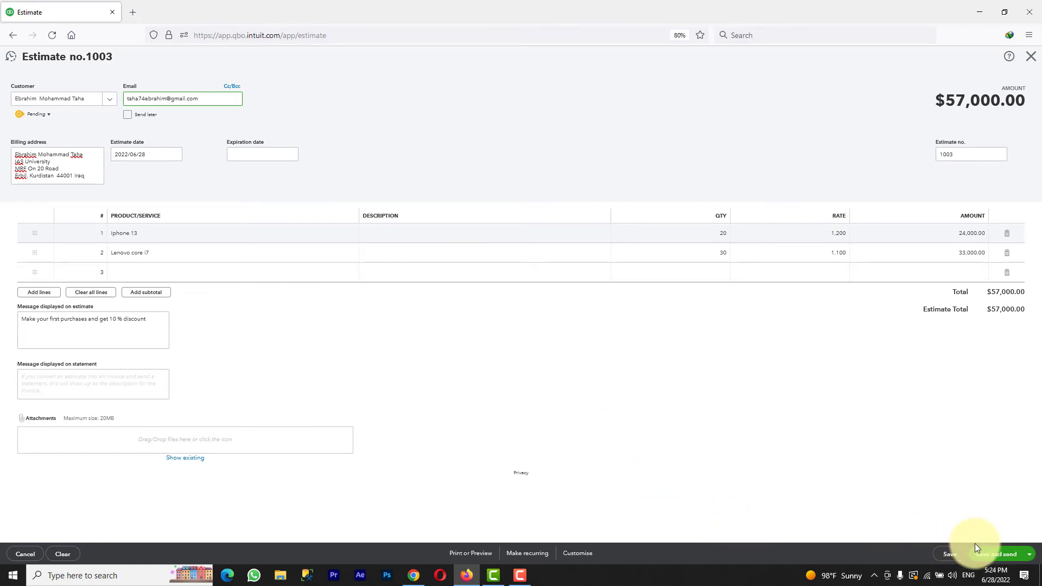
# - Enter the customer's e-mail address, then save and send the estimate to it
pyautogui.click(998, 555)
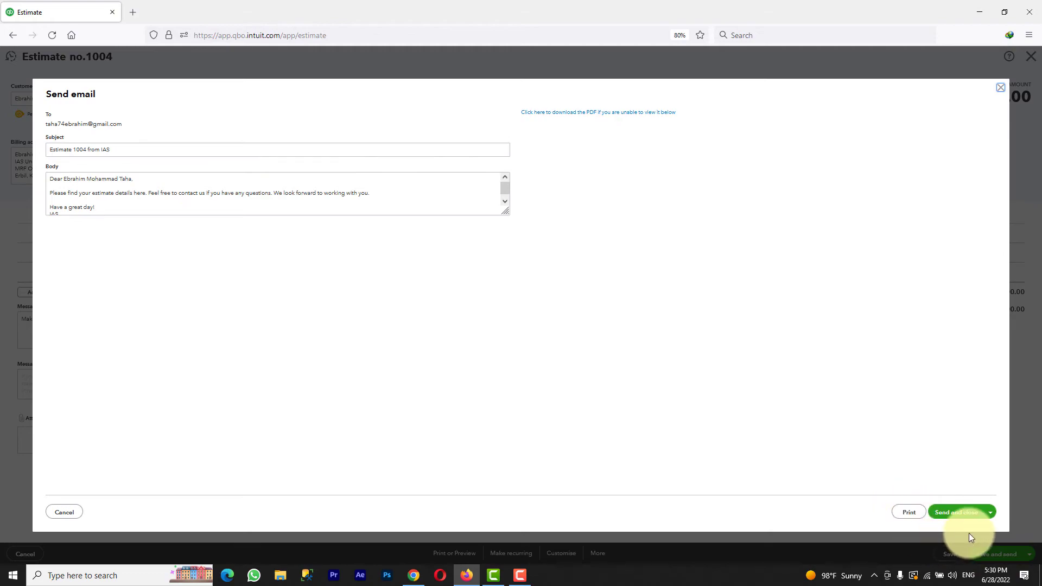
pyautogui.click(964, 514)
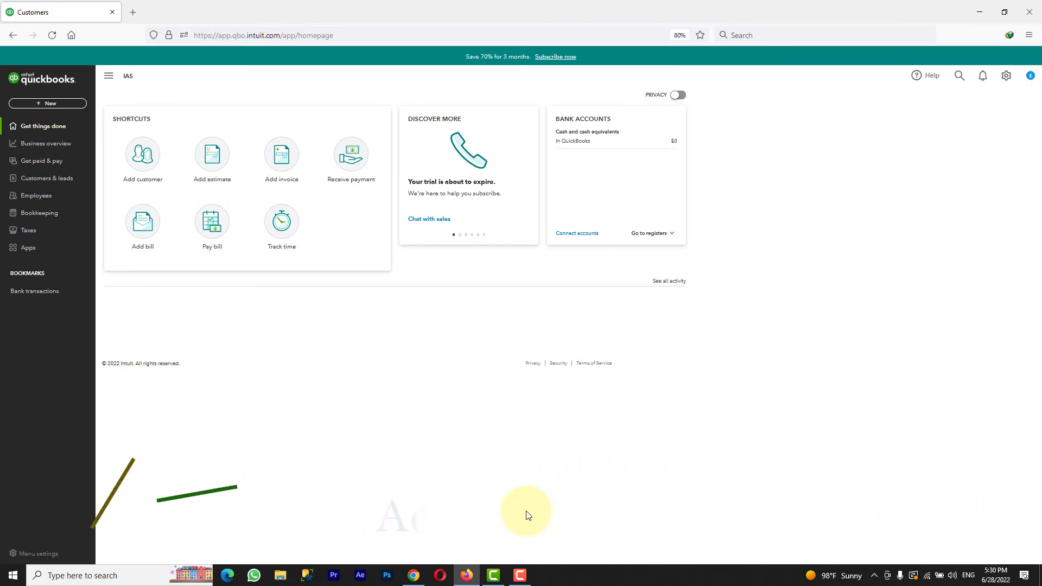
# - Open the 'Estimate 1004 from IAS' email in Gmail and preview its attached PDF
pyautogui.click(413, 574)
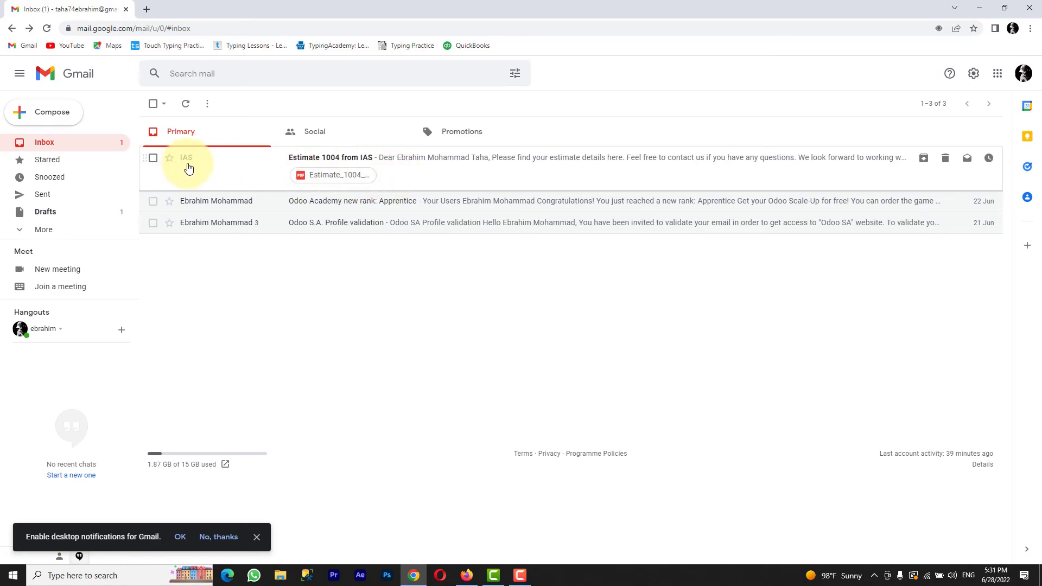
pyautogui.click(359, 164)
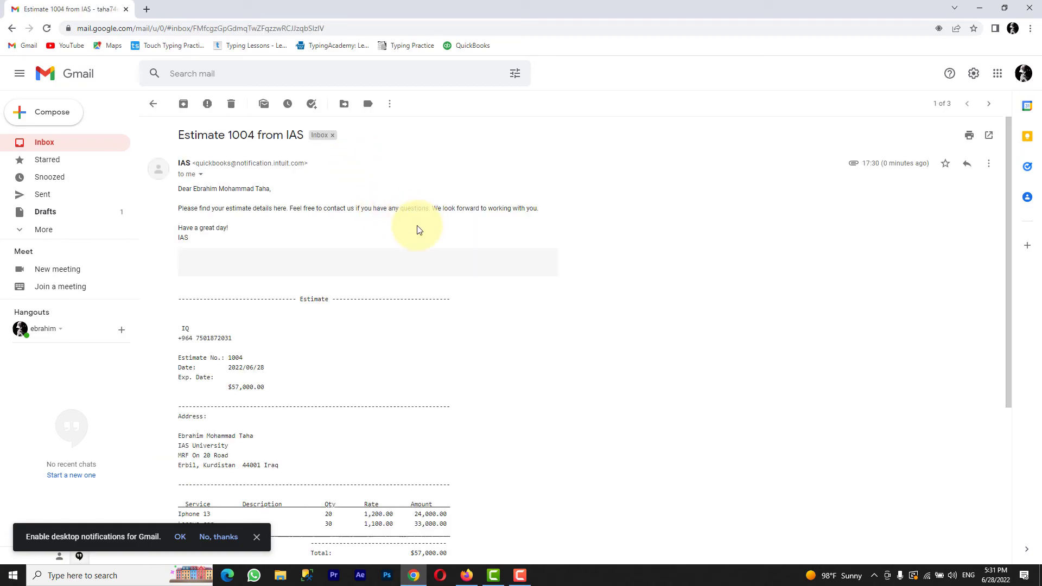
pyautogui.moveTo(1004, 228); pyautogui.dragTo(1024, 423)
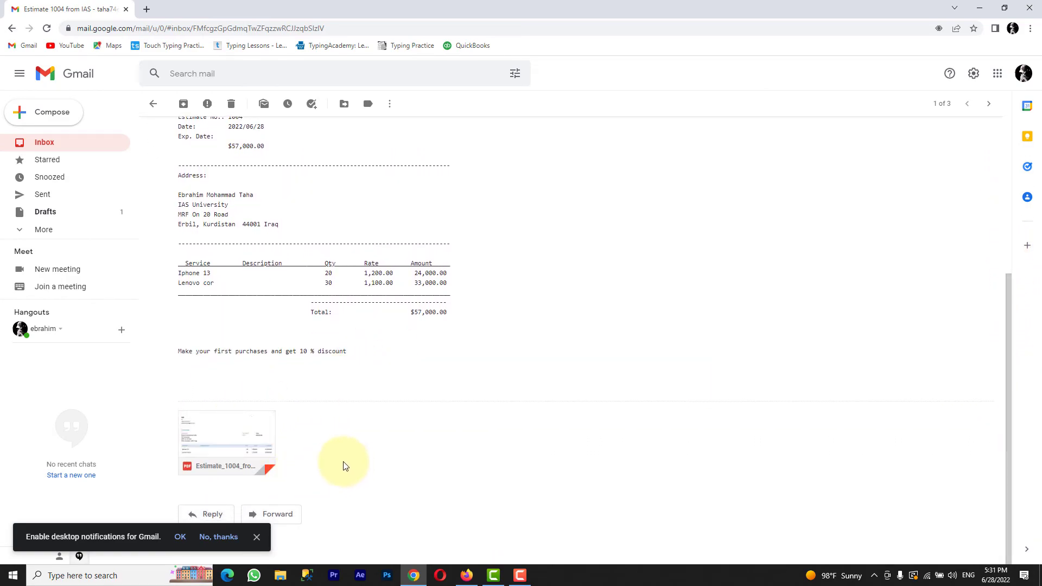
pyautogui.click(248, 442)
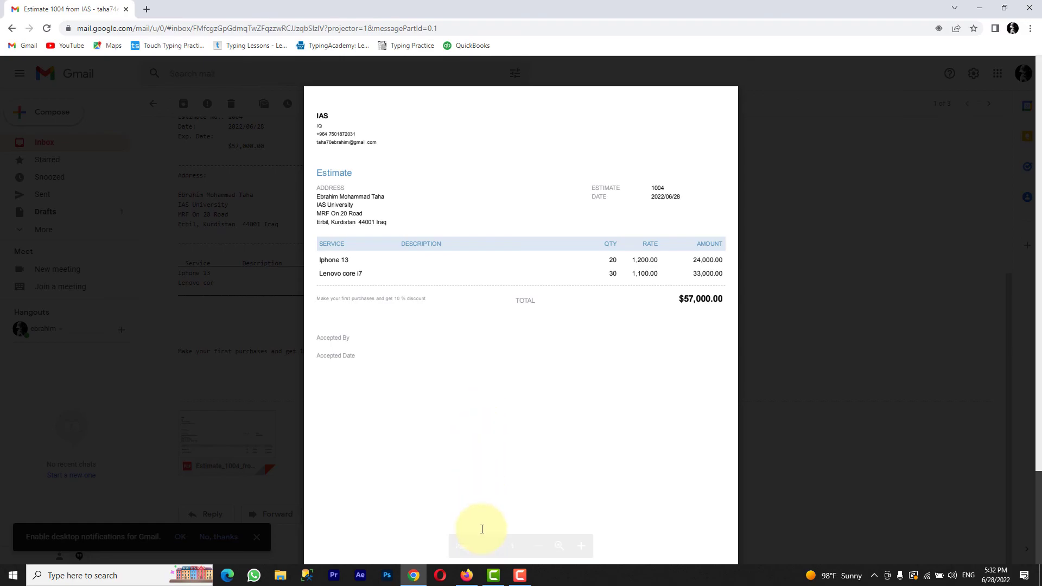
# - Switch back to the QuickBooks homepage in Firefox
pyautogui.click(466, 575)
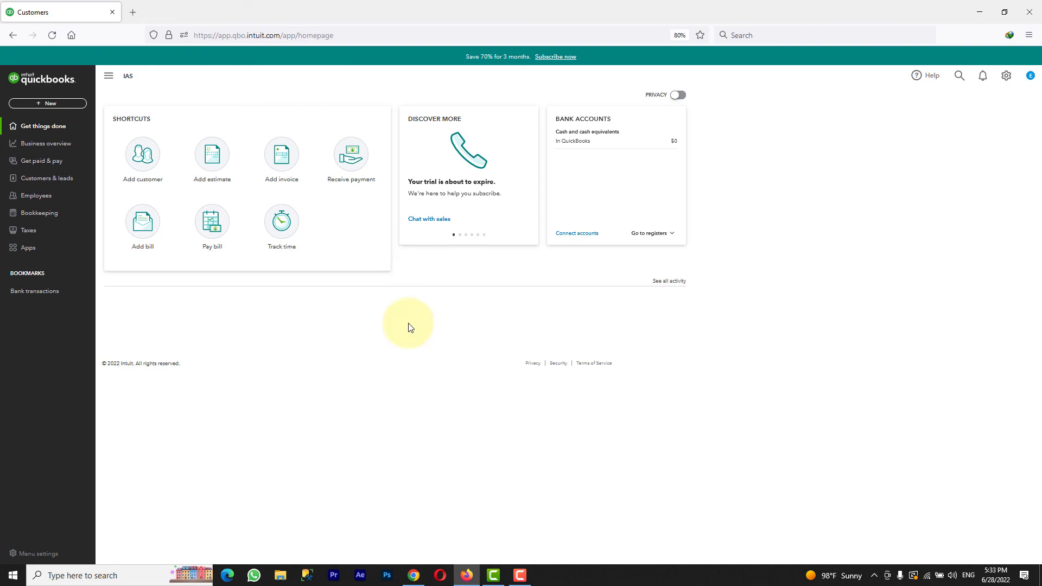